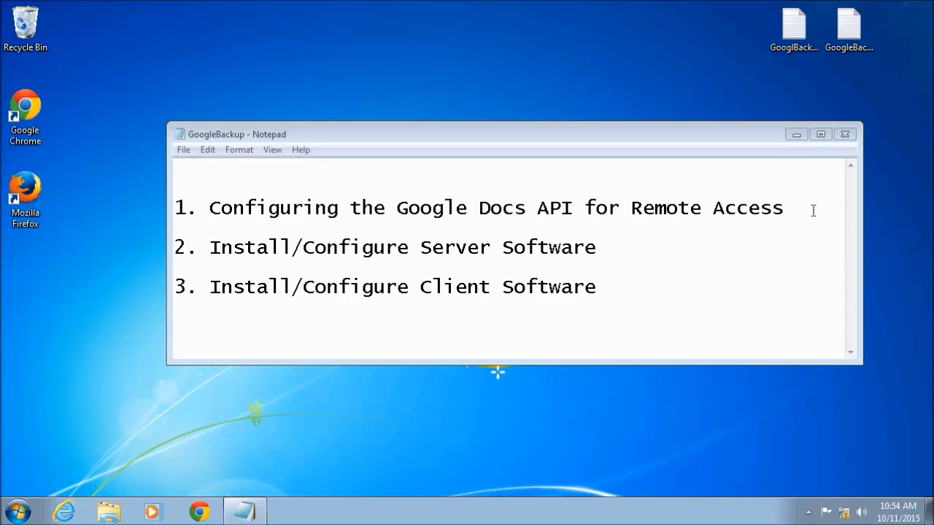
Step: Launch Google Chrome and sign in to Gmail with the saved account and its prefilled password
drag(787, 208, 175, 209)
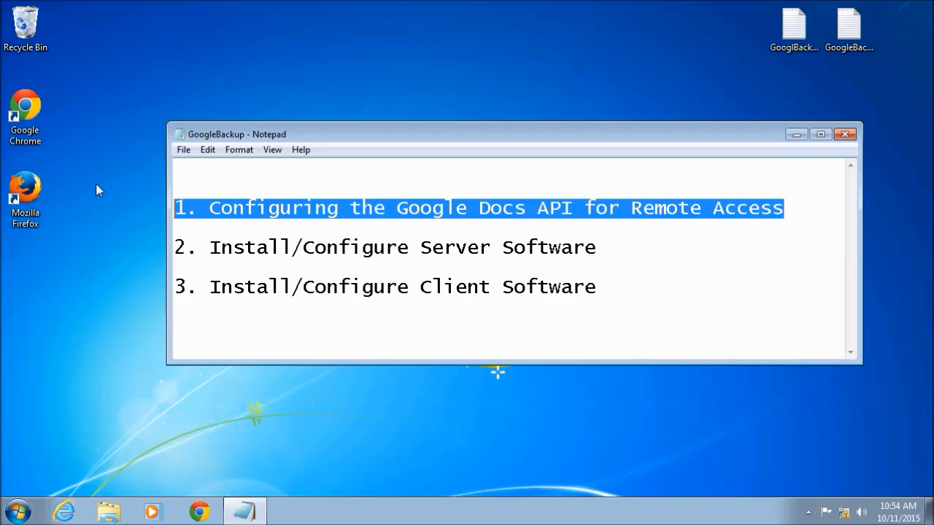
double_click(24, 116)
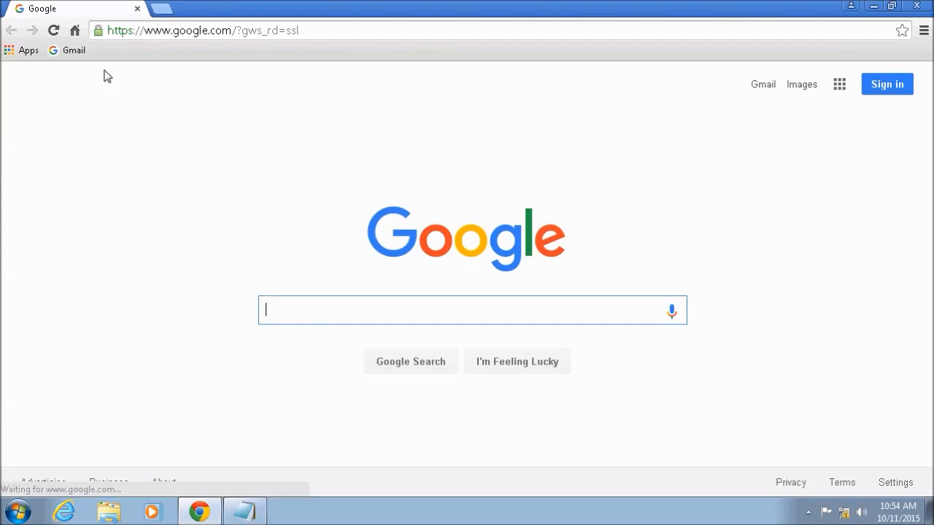
click(74, 53)
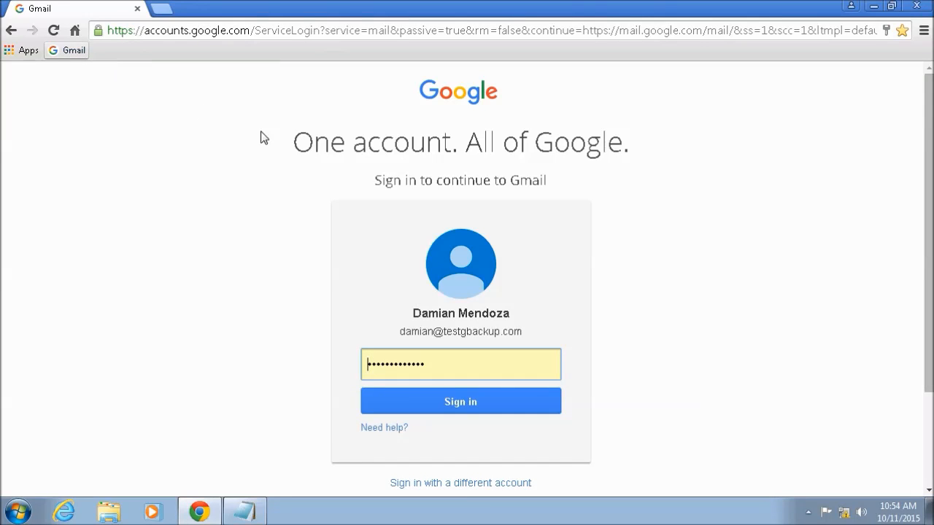
click(460, 402)
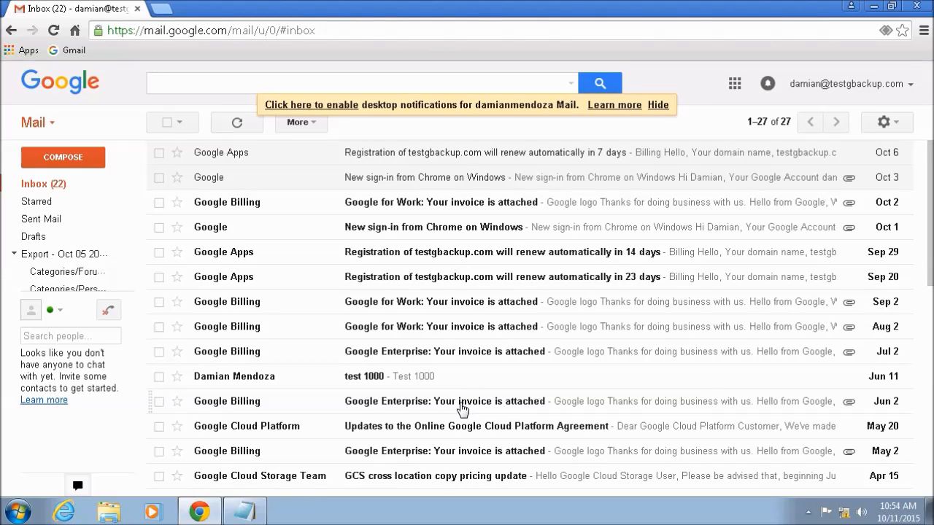
click(162, 10)
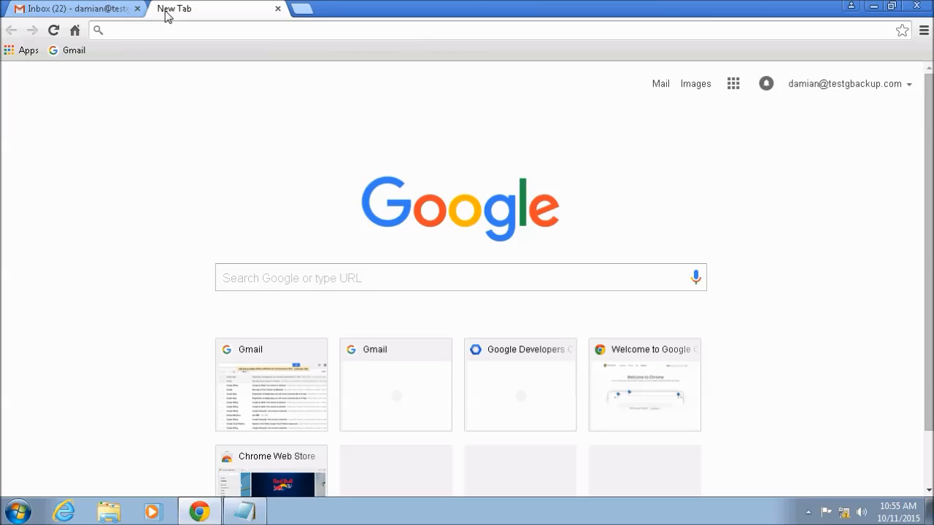
click(875, 7)
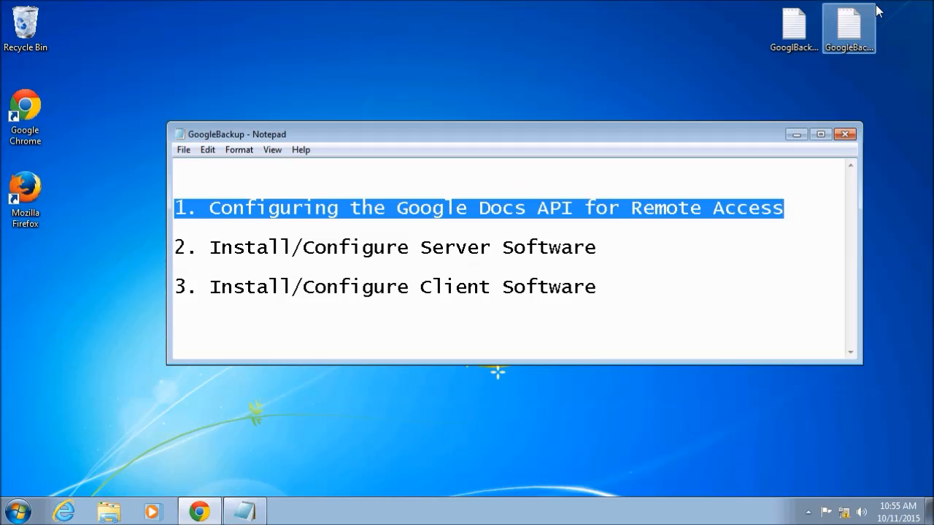
double_click(799, 32)
drag(470, 190, 202, 190)
right_click(234, 192)
click(268, 241)
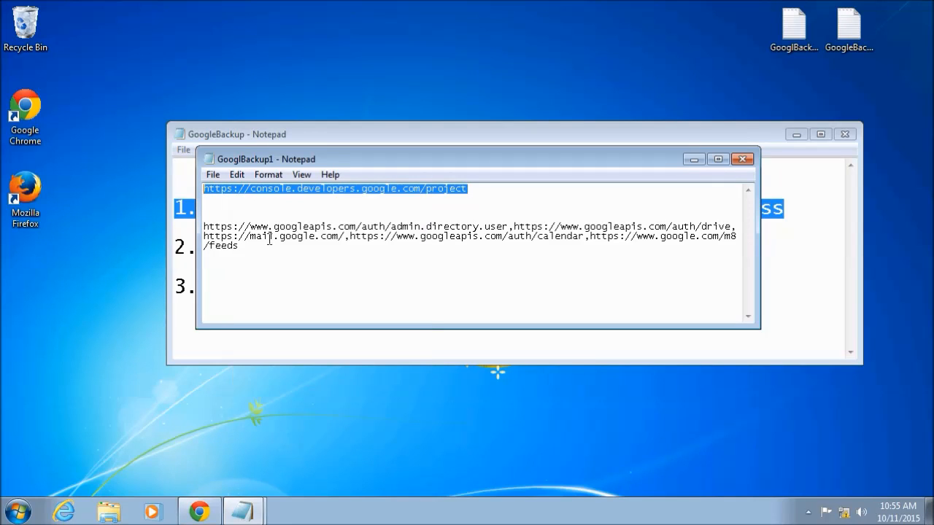
click(202, 511)
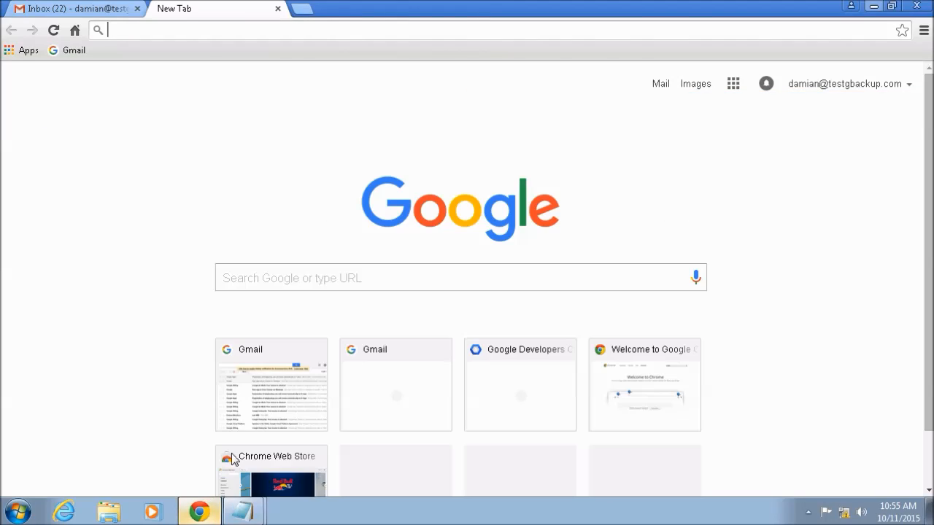
right_click(259, 32)
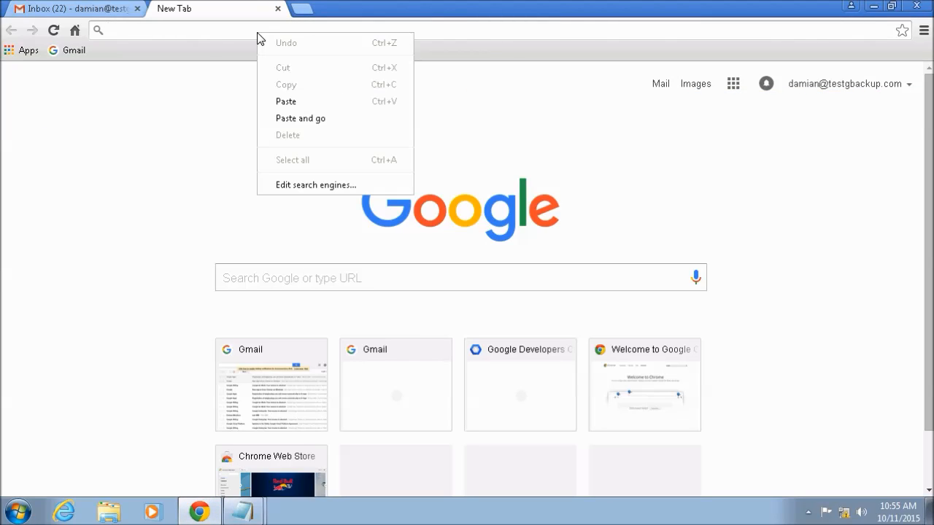
click(286, 101)
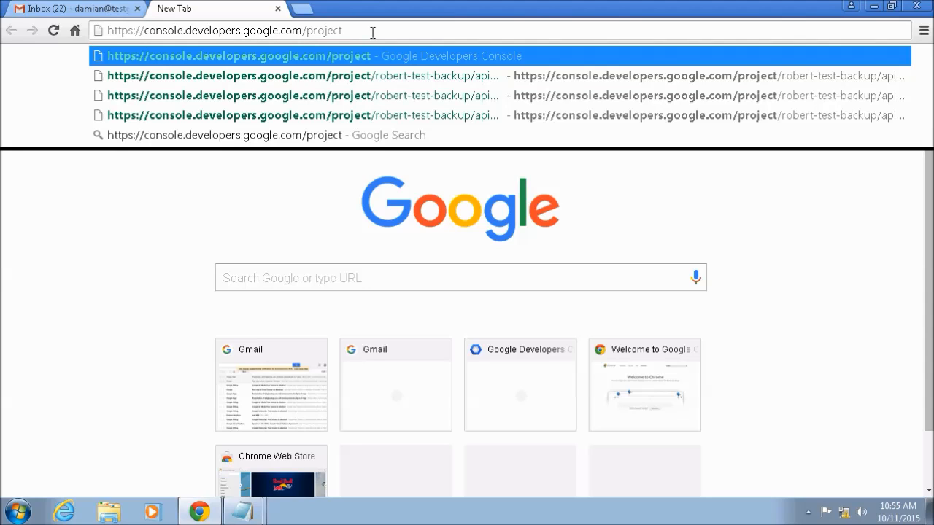
key(Return)
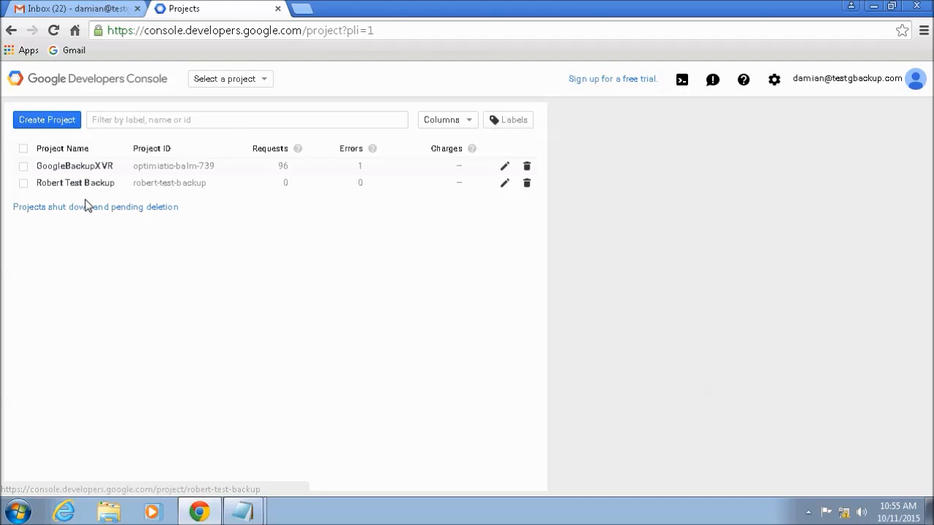
Step: Create a new project named "Google test" and collapse the activity list
click(41, 121)
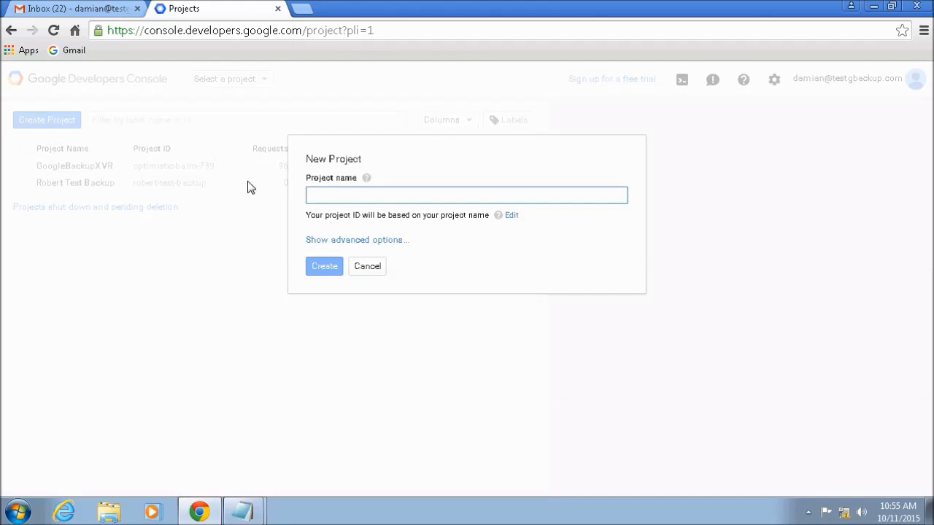
text(Google test)
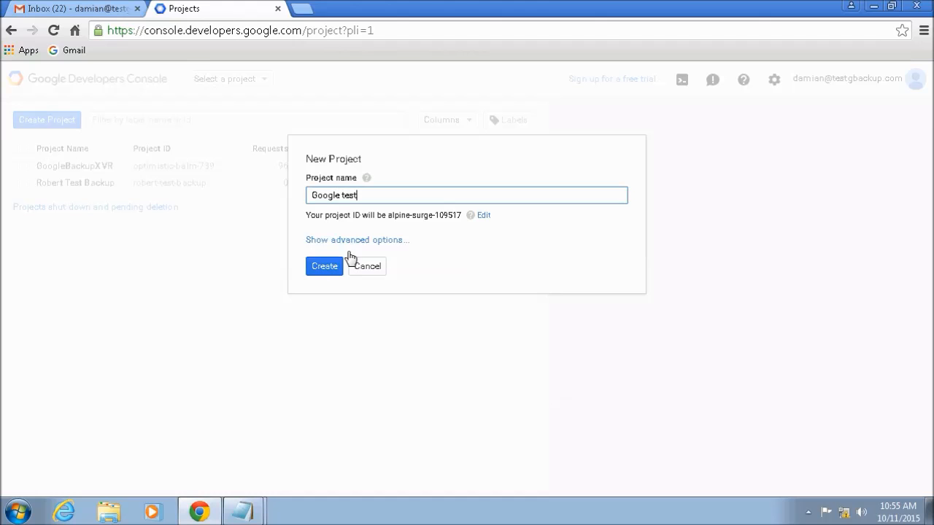
click(325, 267)
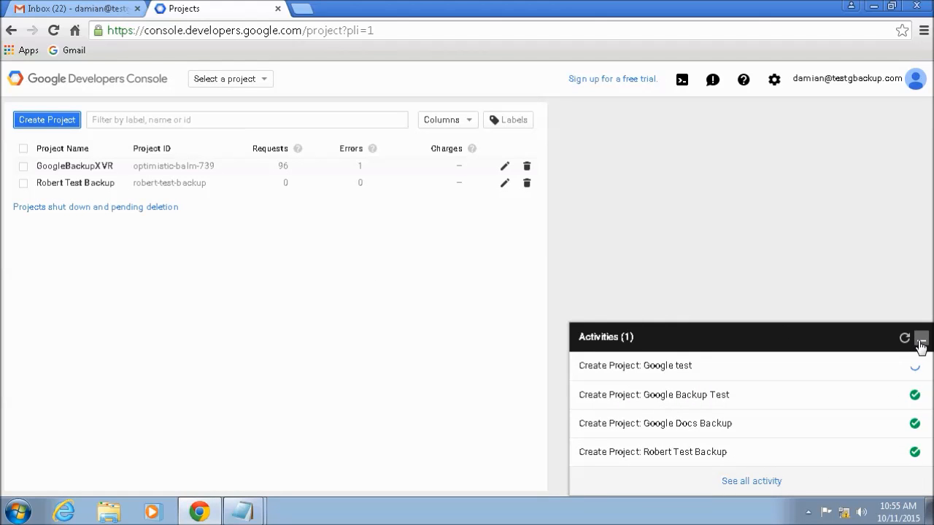
click(920, 339)
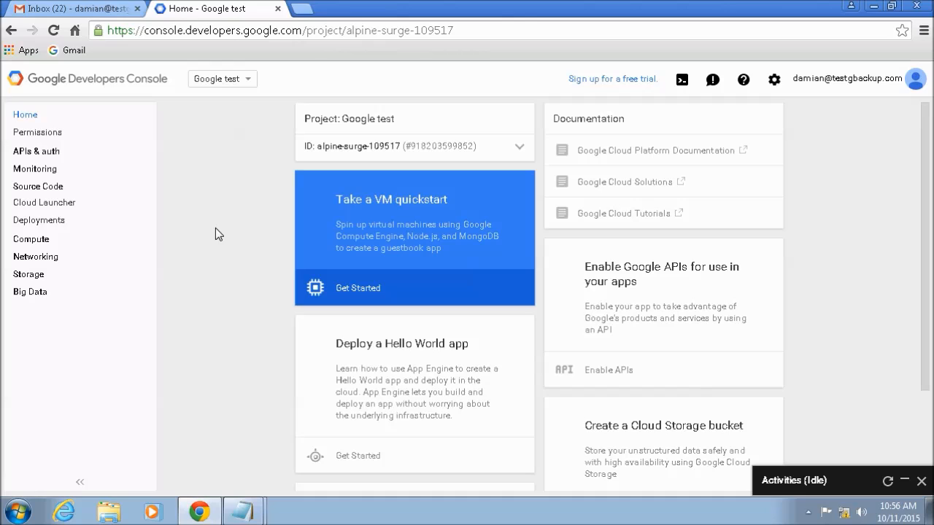
Step: Enable the Drive API for the Google test project and return to the API library
click(51, 154)
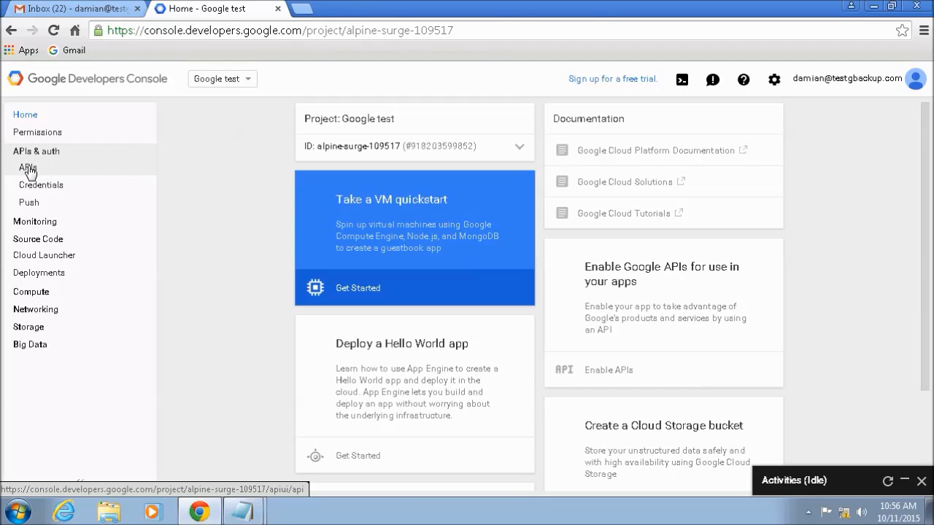
click(27, 169)
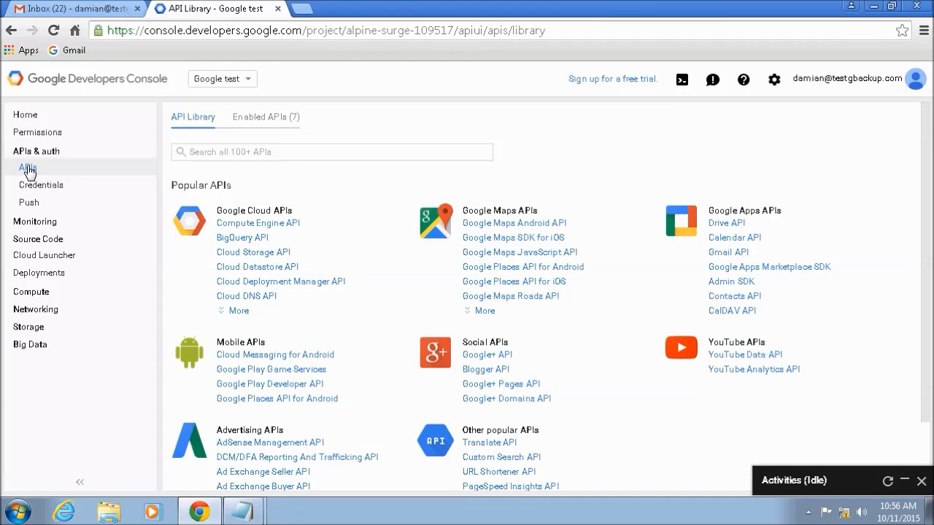
click(728, 224)
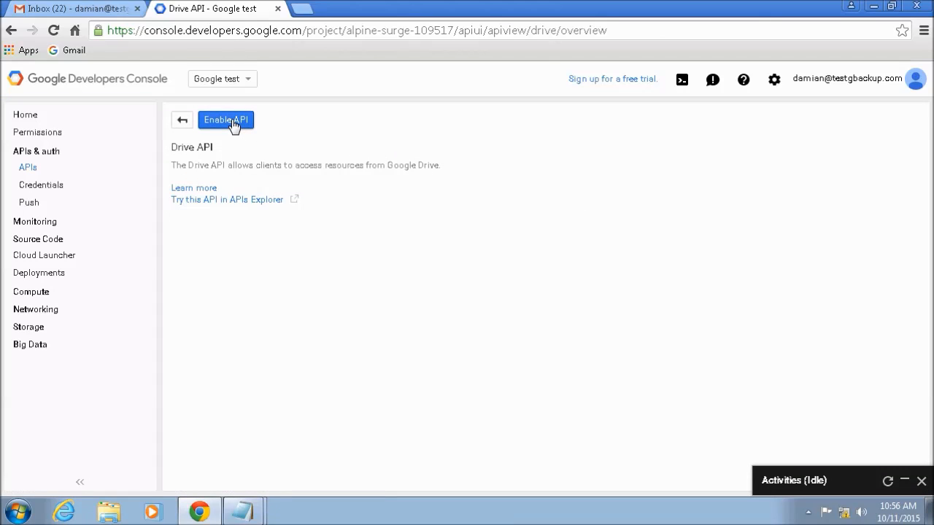
click(232, 122)
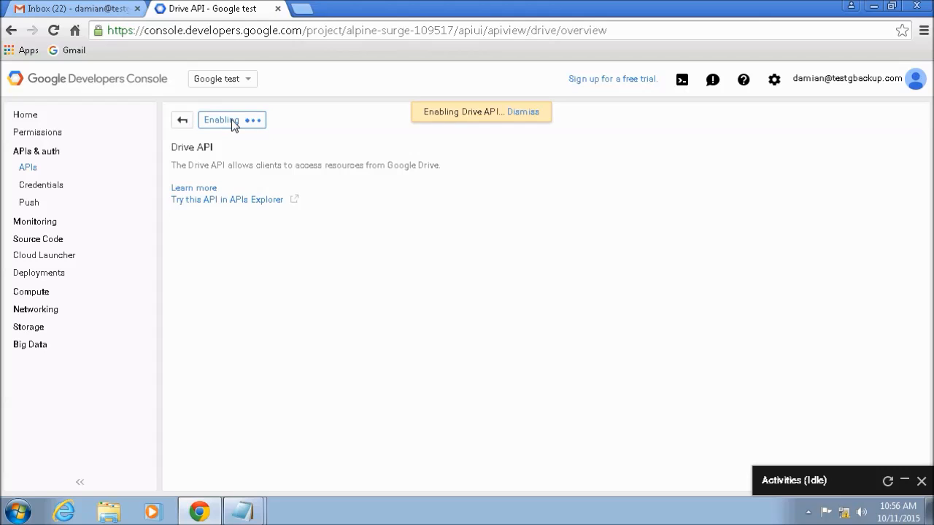
click(184, 121)
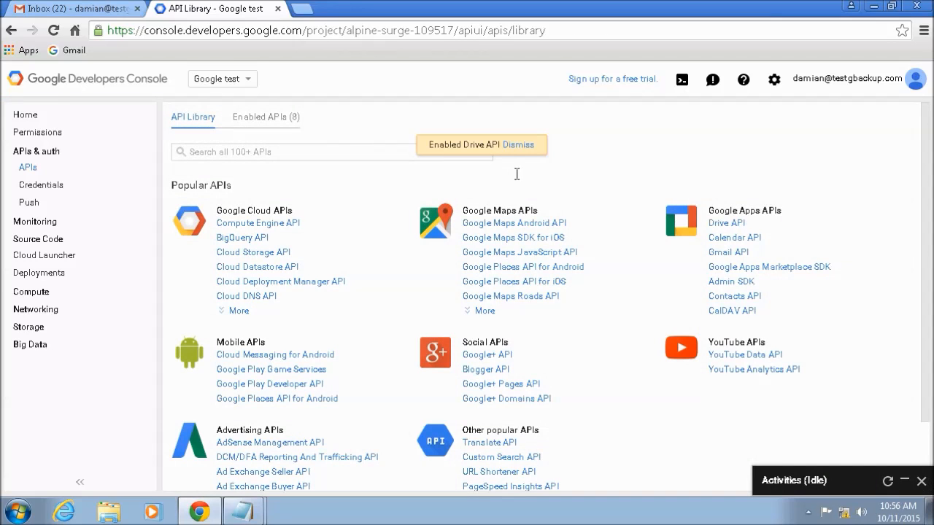
Step: Enable the Gmail API for the project and return to the API library
click(737, 254)
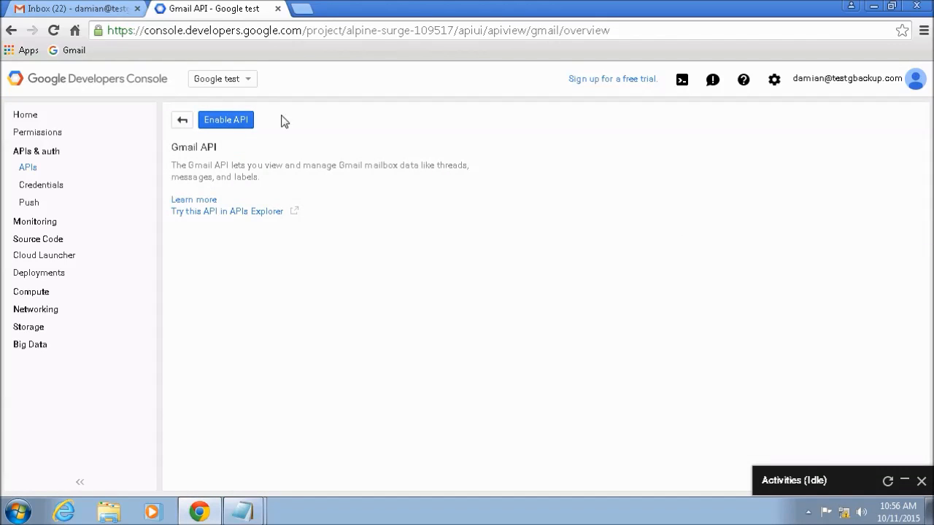
click(233, 122)
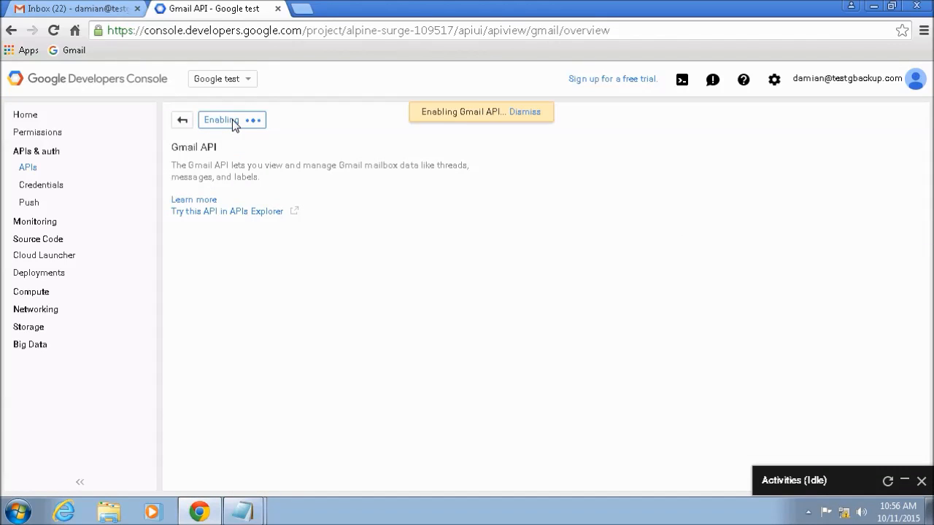
click(184, 121)
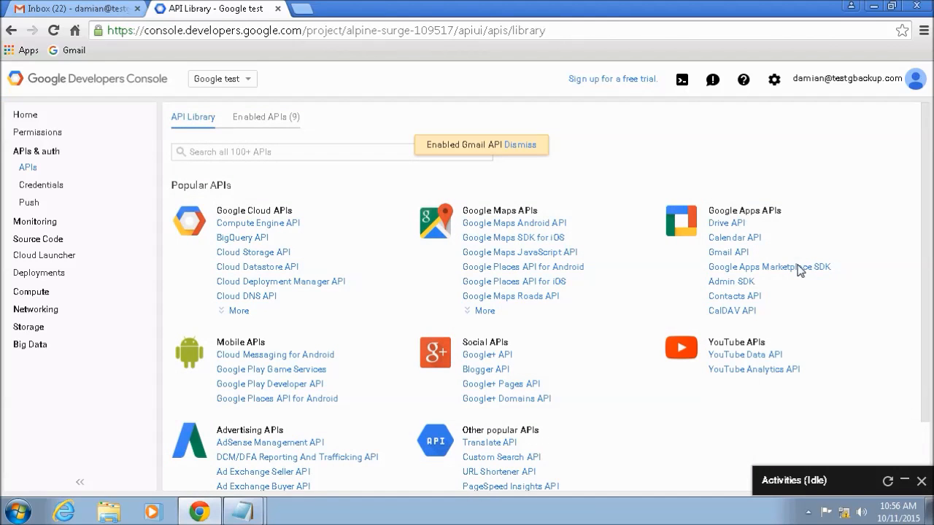
Step: Enable the Admin SDK for the project and return to the API library
click(732, 282)
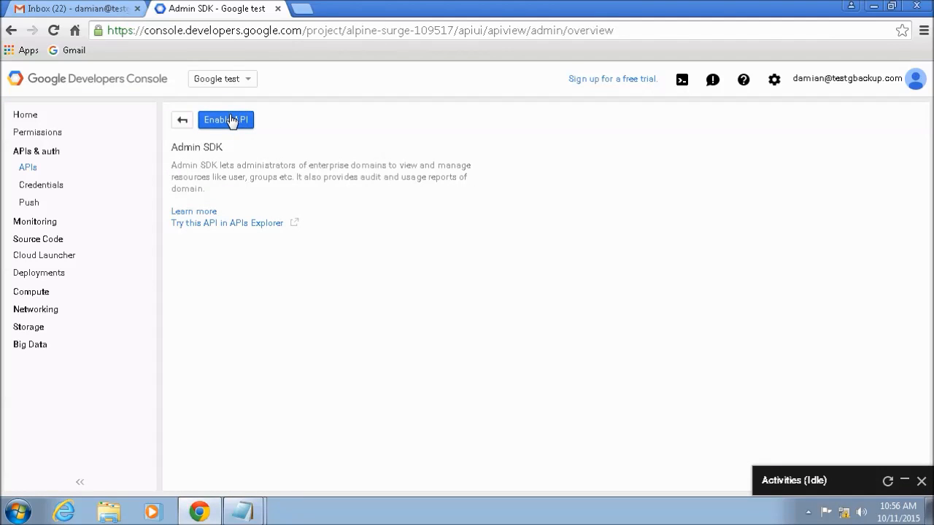
click(231, 121)
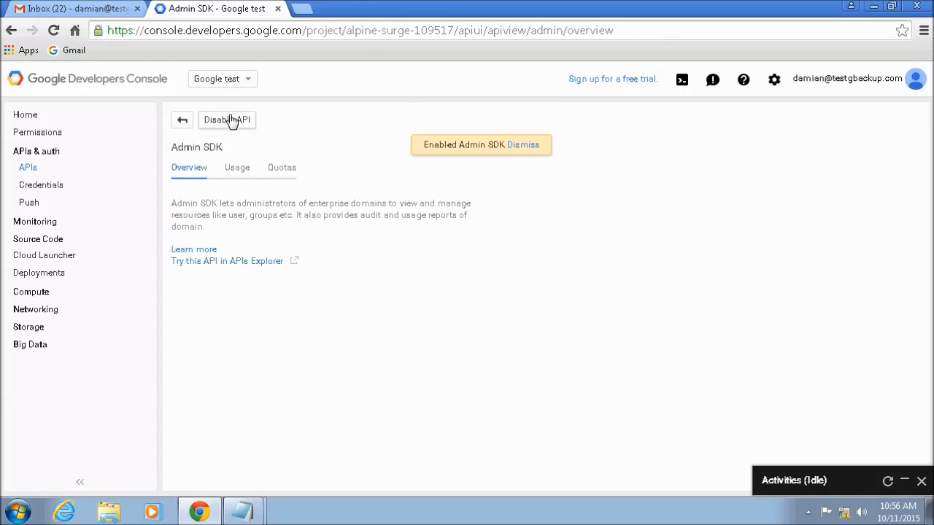
click(184, 124)
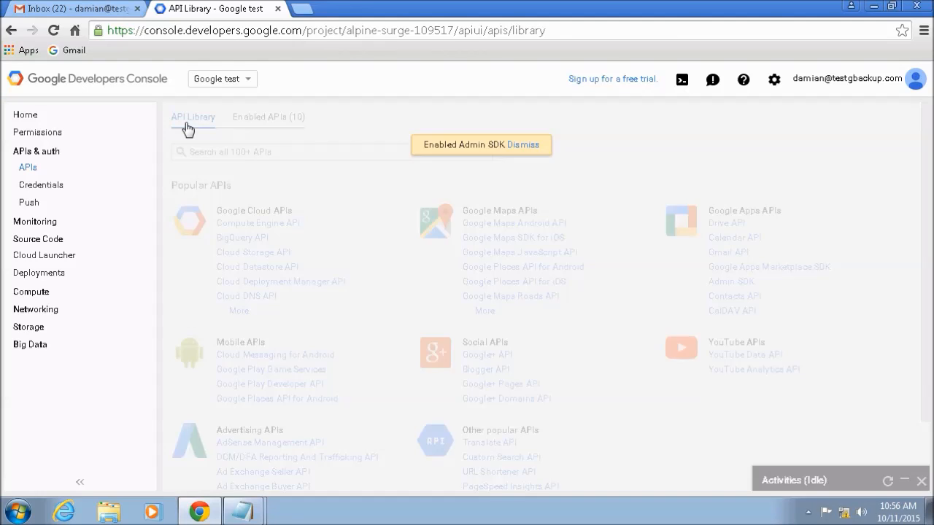
Step: Add service account credentials to the project with a JSON key type, downloading the key file
click(44, 188)
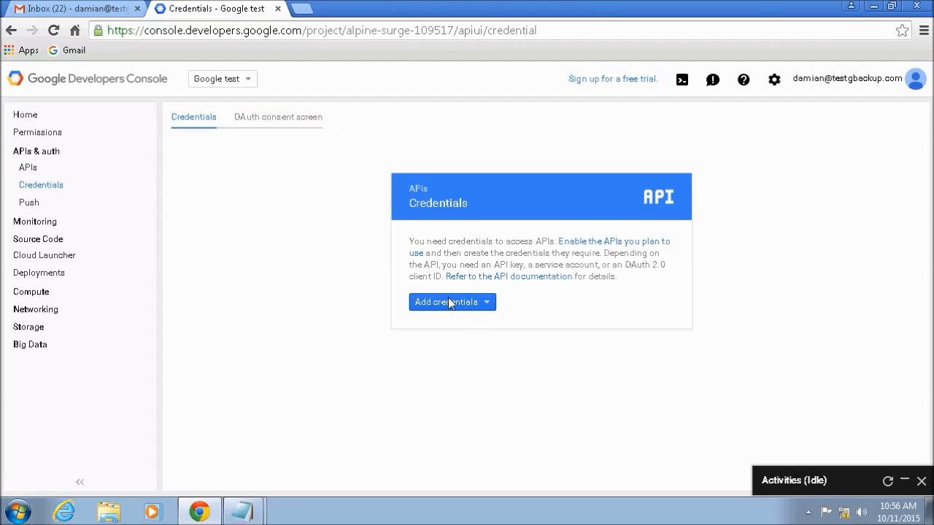
click(476, 306)
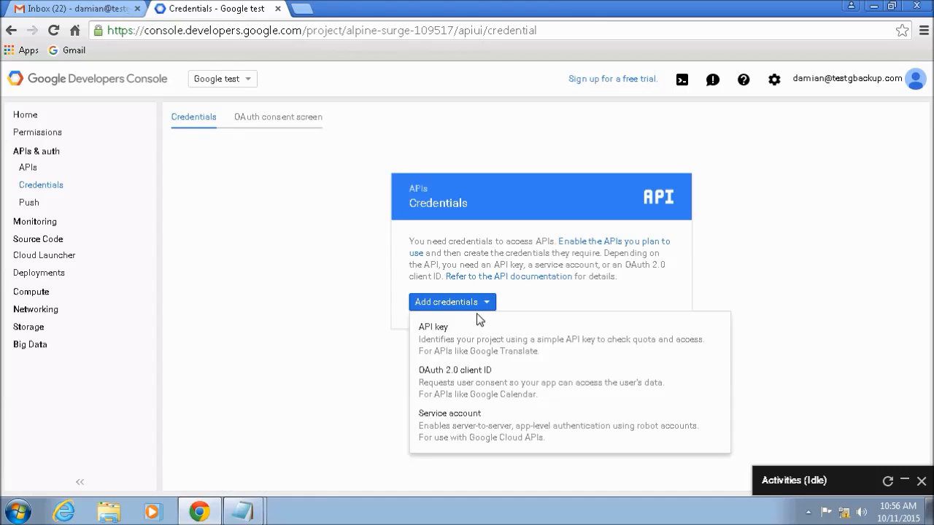
click(463, 421)
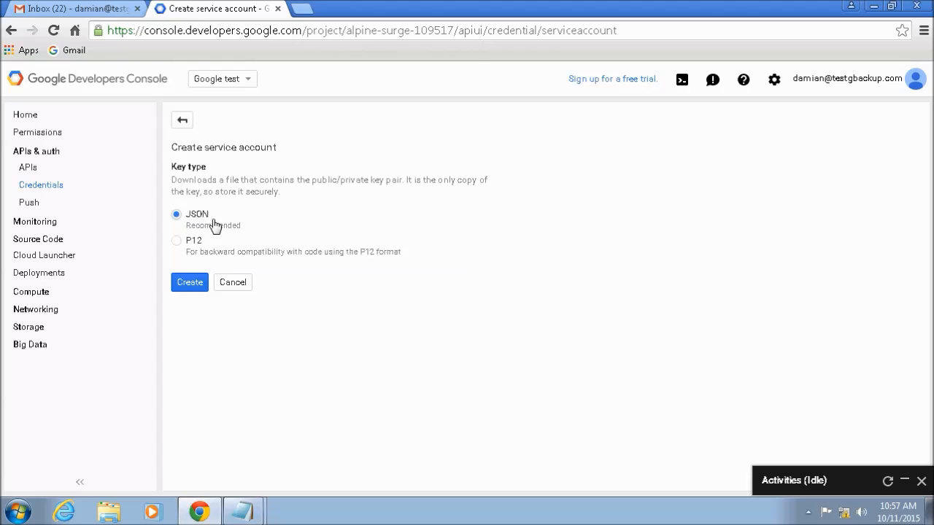
click(195, 286)
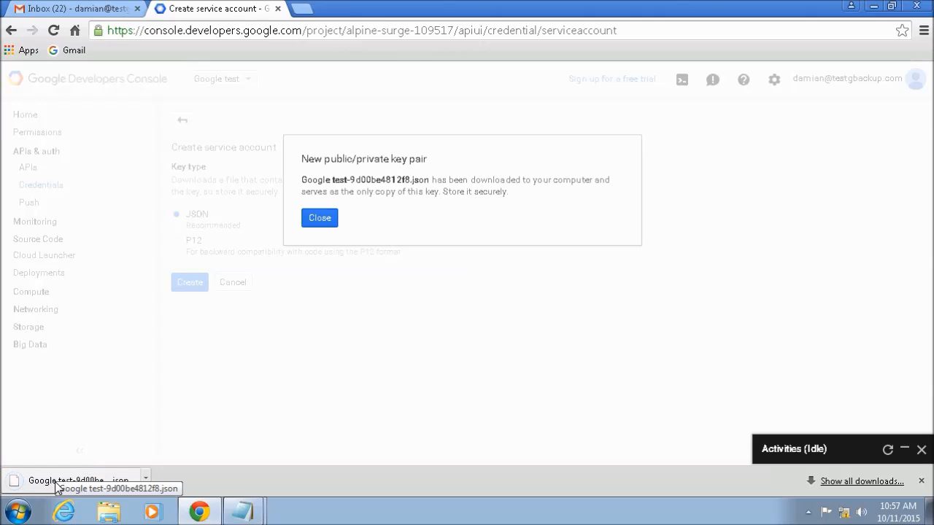
click(327, 224)
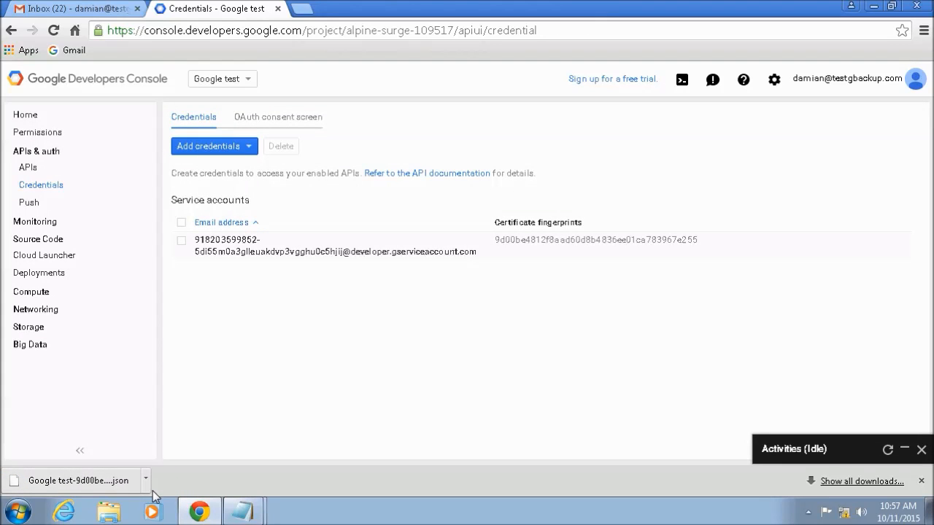
Step: Open the new service account's details and copy its full client ID
click(235, 246)
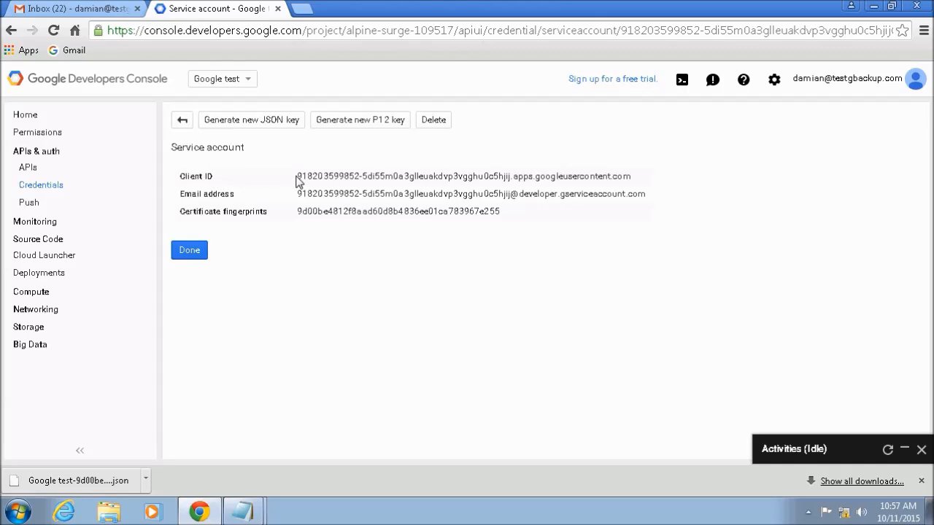
drag(300, 176, 634, 179)
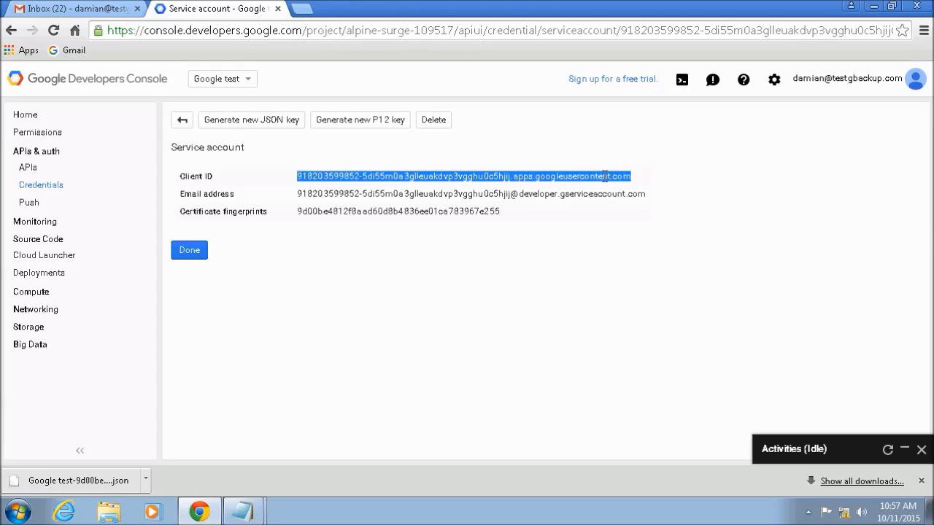
right_click(605, 176)
click(627, 187)
Step: Open the Google Admin console from the apps list in the Gmail inbox
click(108, 10)
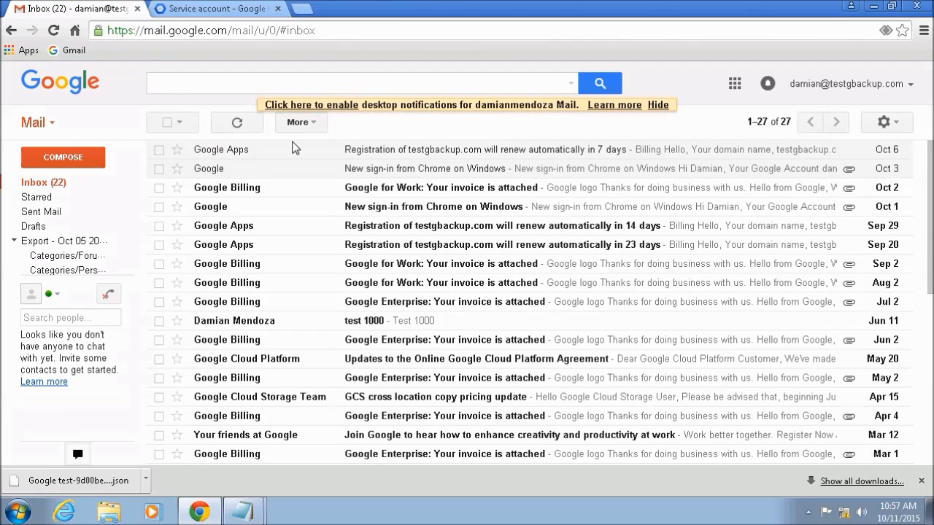
click(735, 84)
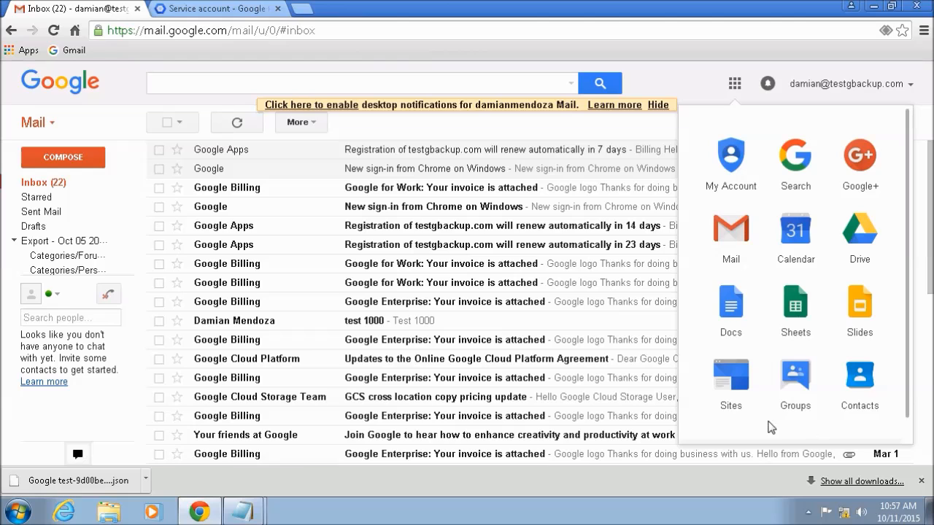
scroll(911, 251, down, 1)
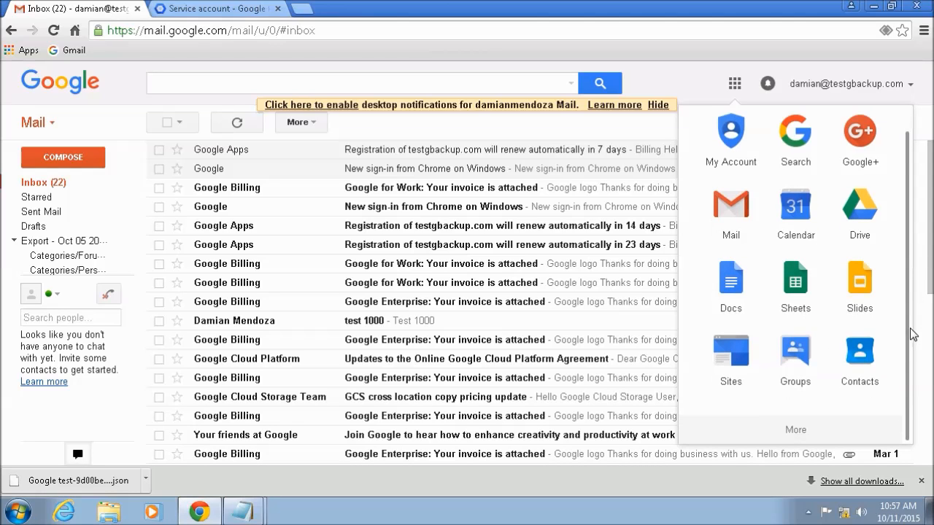
click(798, 431)
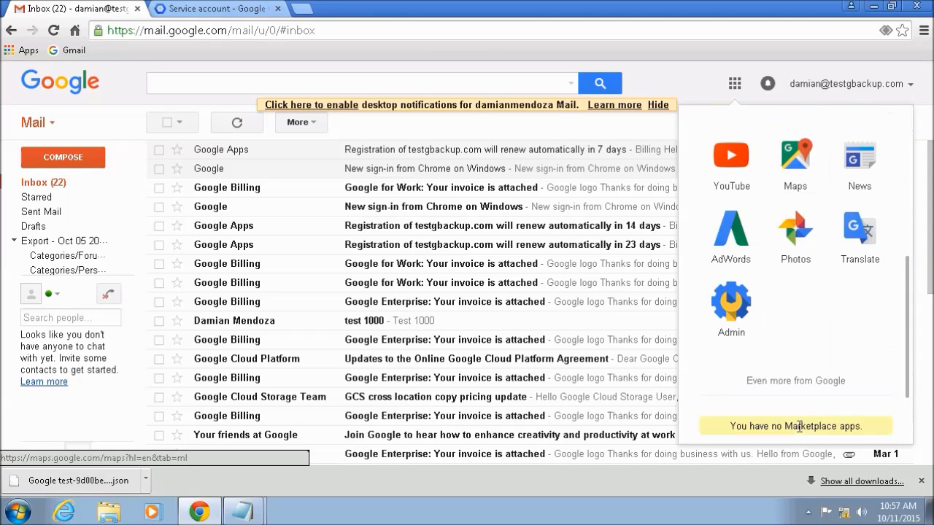
click(733, 307)
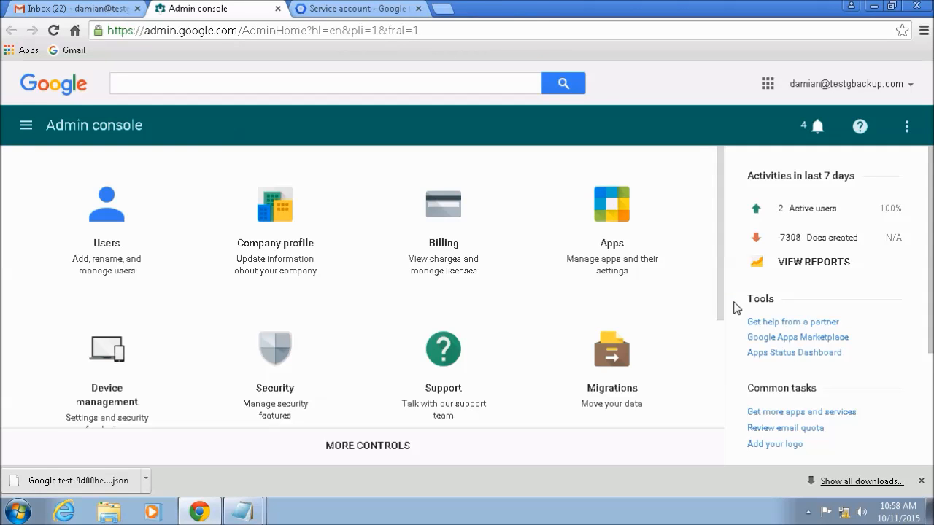
Step: Open the Manage API client access page from the advanced Security settings of the Admin console
click(277, 372)
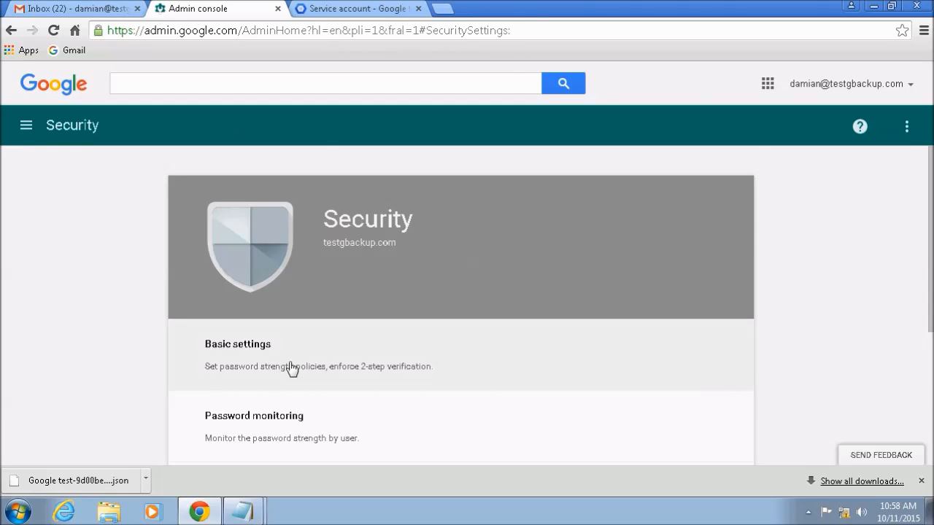
scroll(292, 365, down, 3)
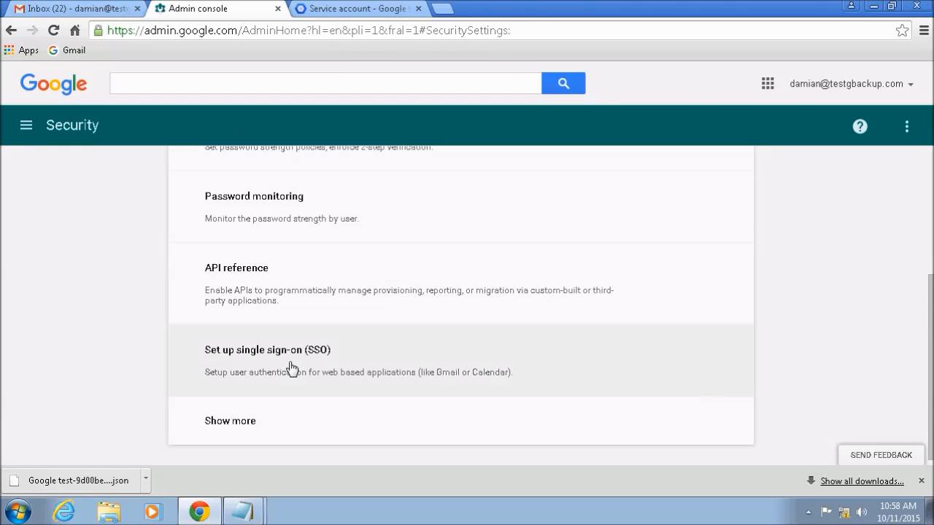
click(246, 429)
scroll(252, 388, down, 1)
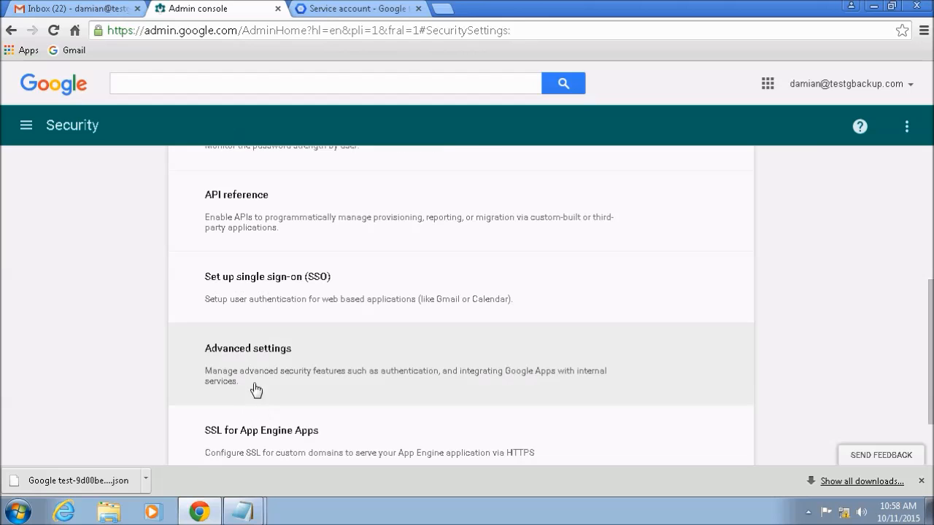
click(252, 354)
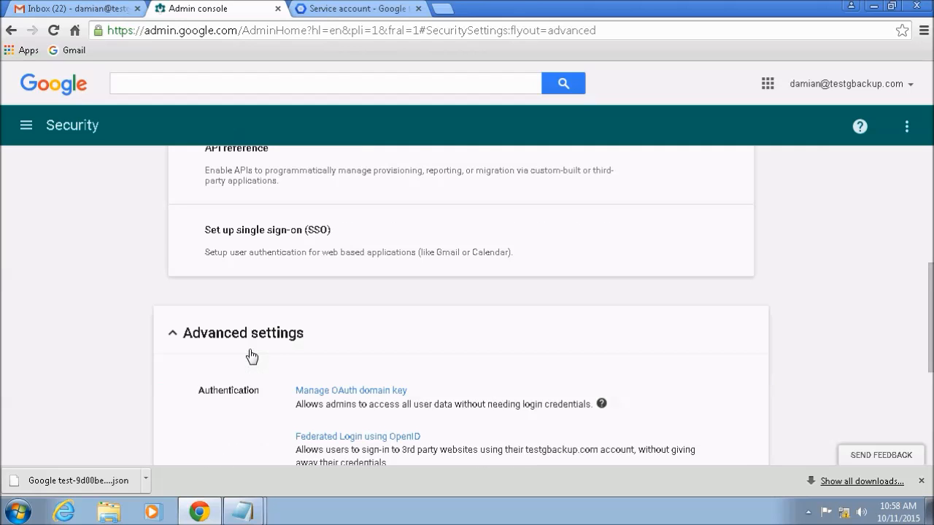
scroll(251, 356, down, 3)
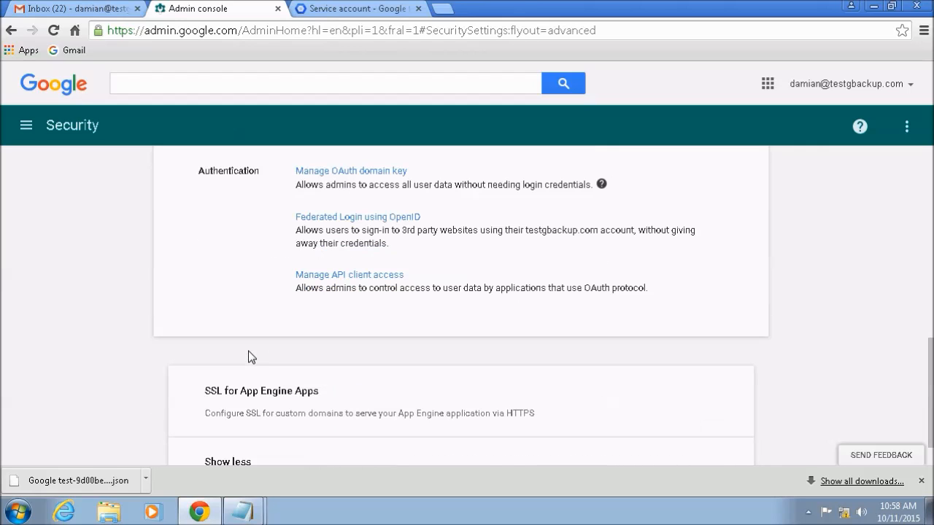
click(330, 277)
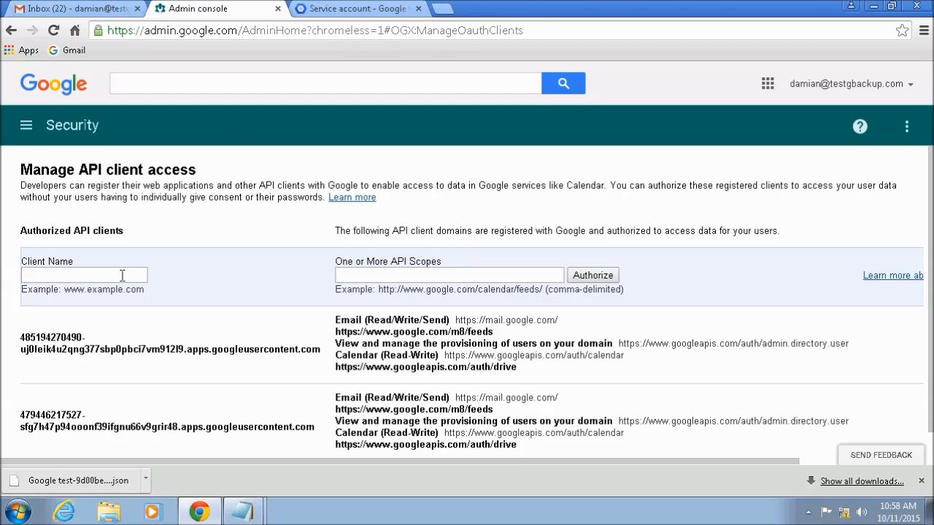
Step: Paste the copied service account client ID as the Client Name and check it against the service account details
click(122, 275)
right_click(125, 276)
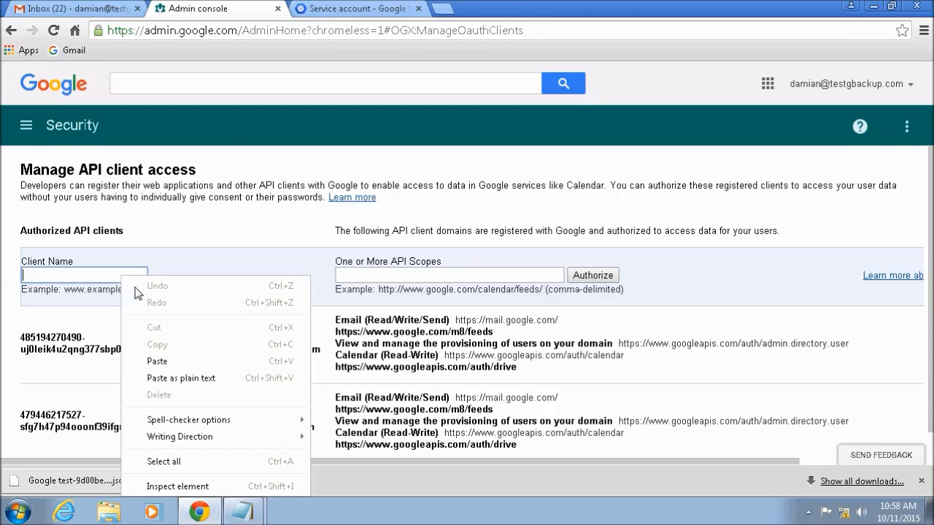
click(172, 361)
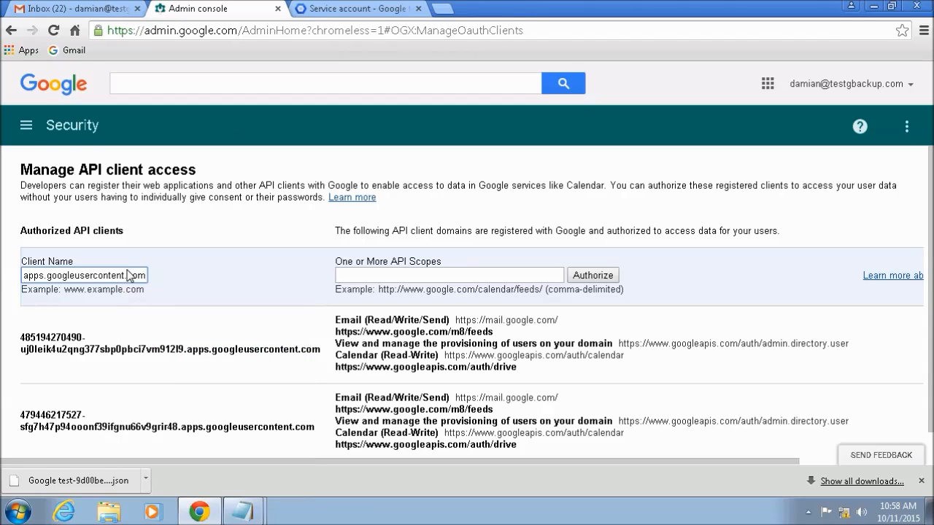
key(ctrl+a)
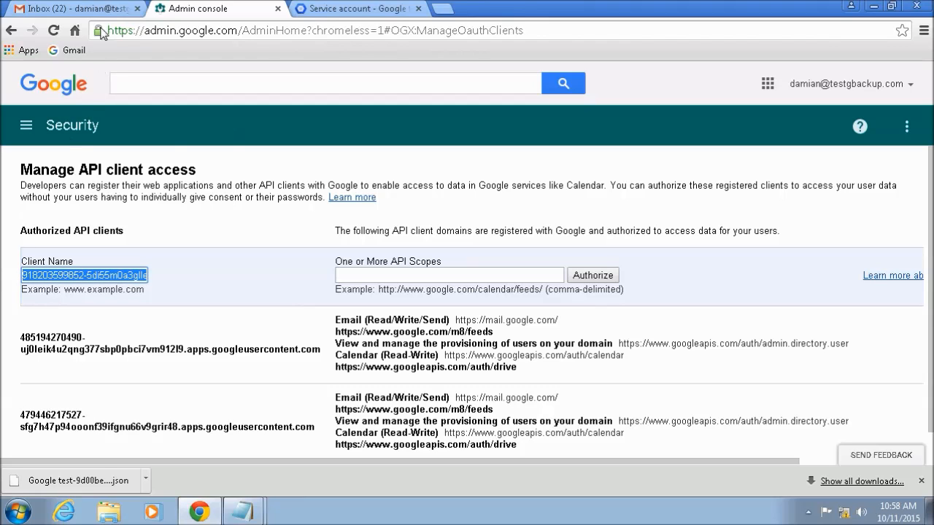
click(343, 11)
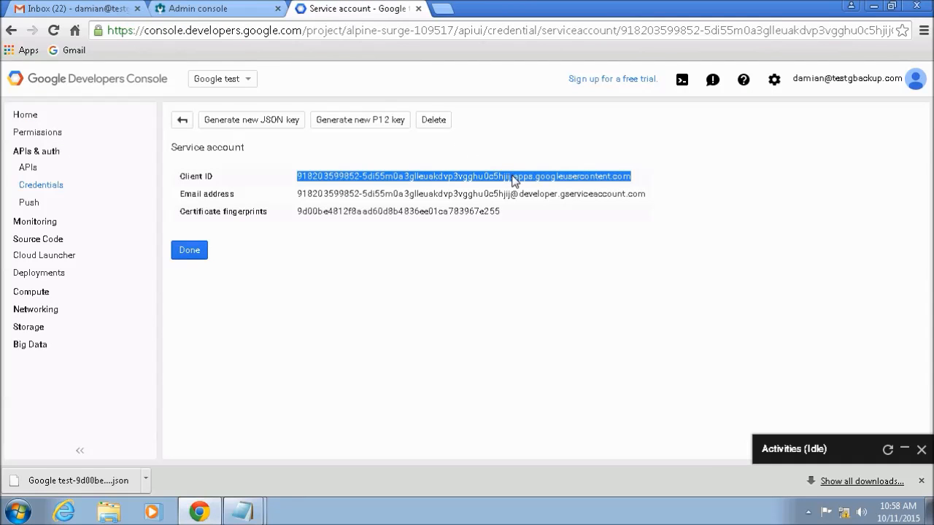
click(199, 15)
Step: Copy the comma-separated API scope URLs for admin.directory.user, drive, mail, calendar and m8/feeds from the GooglBackup1 Notepad file
click(405, 274)
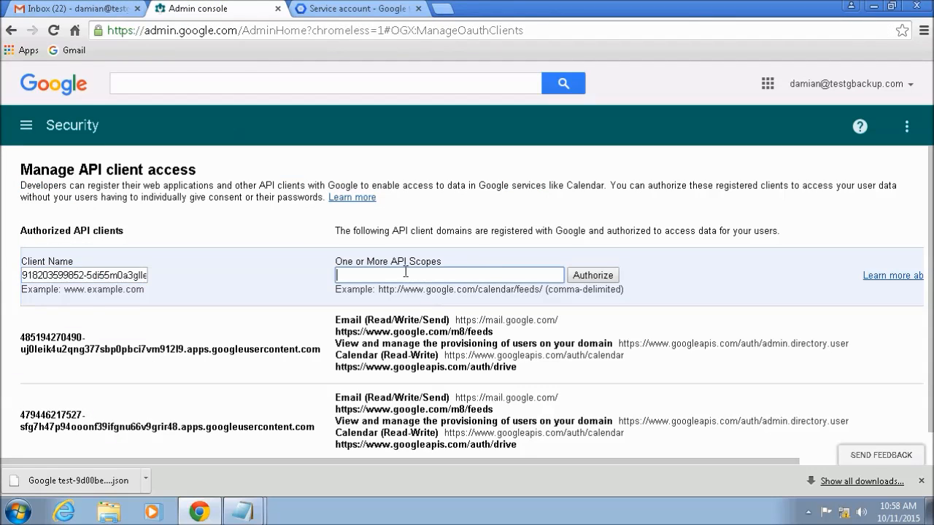
click(871, 6)
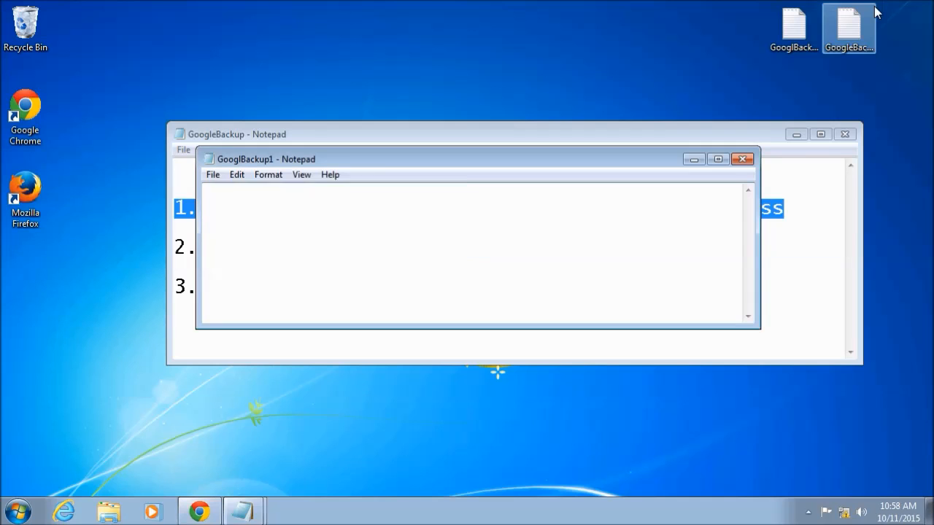
drag(240, 247, 194, 228)
right_click(267, 228)
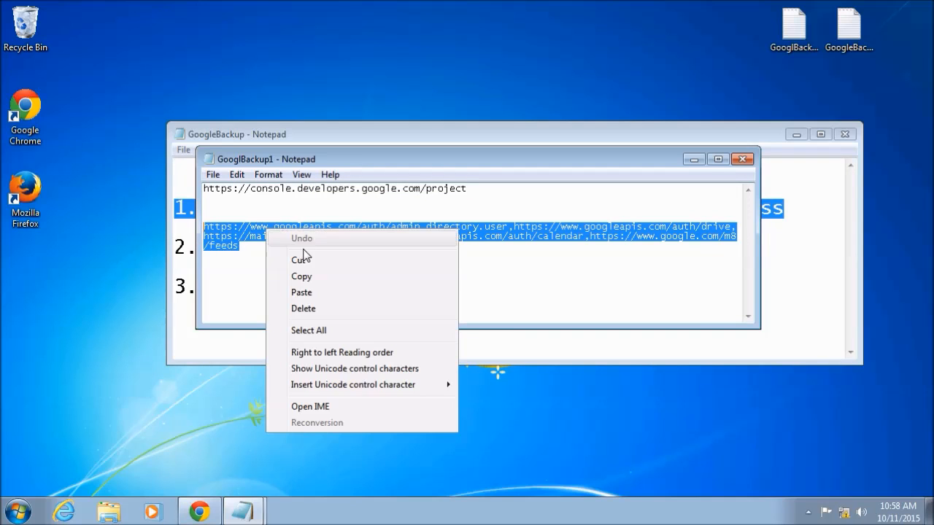
click(314, 276)
click(291, 266)
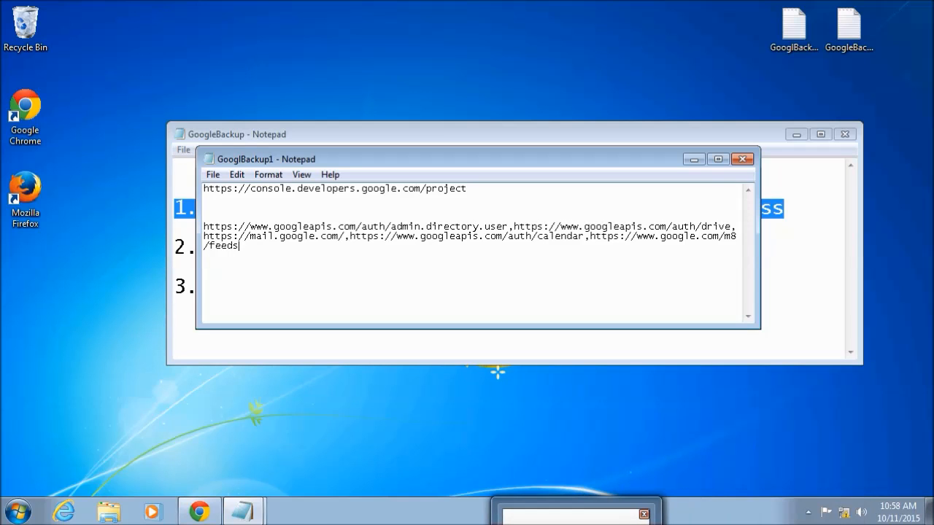
Step: Return to the Admin console, paste the copied URLs as the client's API scopes, and authorize the client
key(alt+Tab)
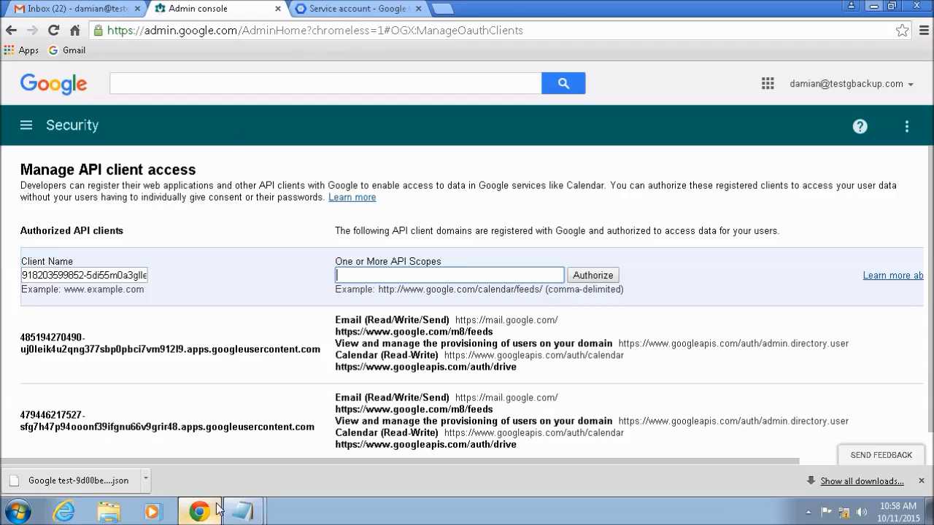
right_click(394, 276)
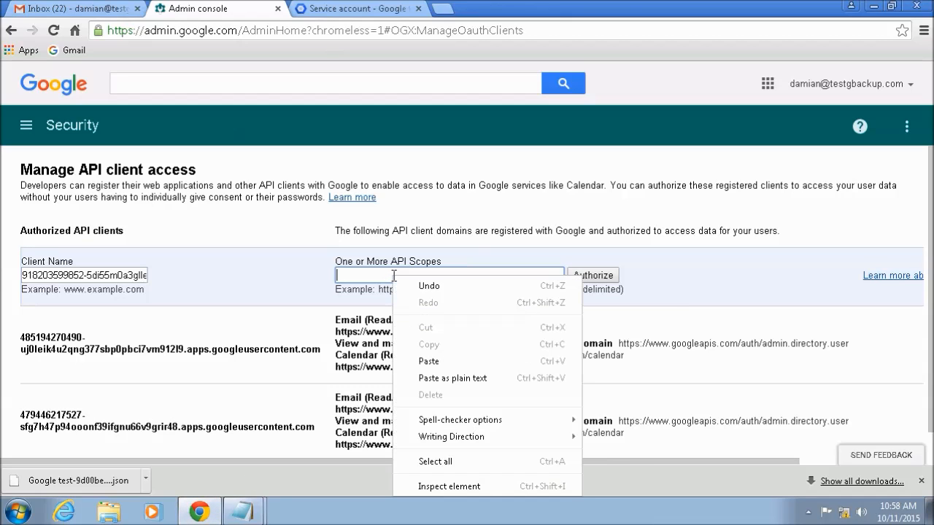
click(451, 361)
click(605, 278)
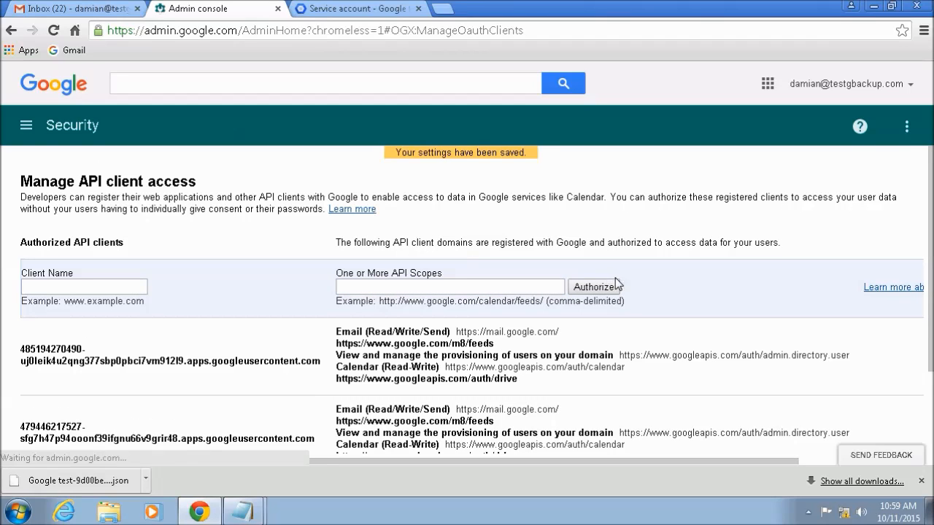
Step: Review the newly authorized API client's entry in the list, including its scopes and removal option
drag(928, 292, 928, 370)
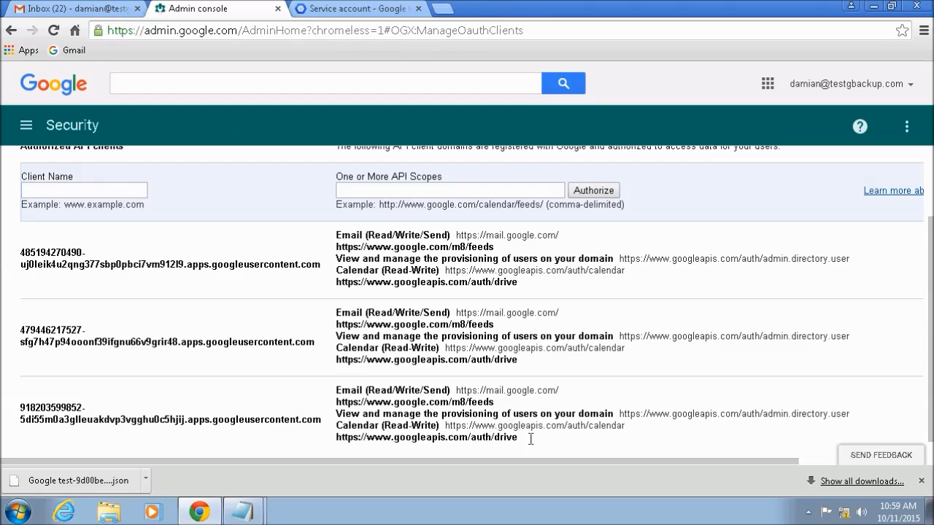
drag(573, 461, 693, 460)
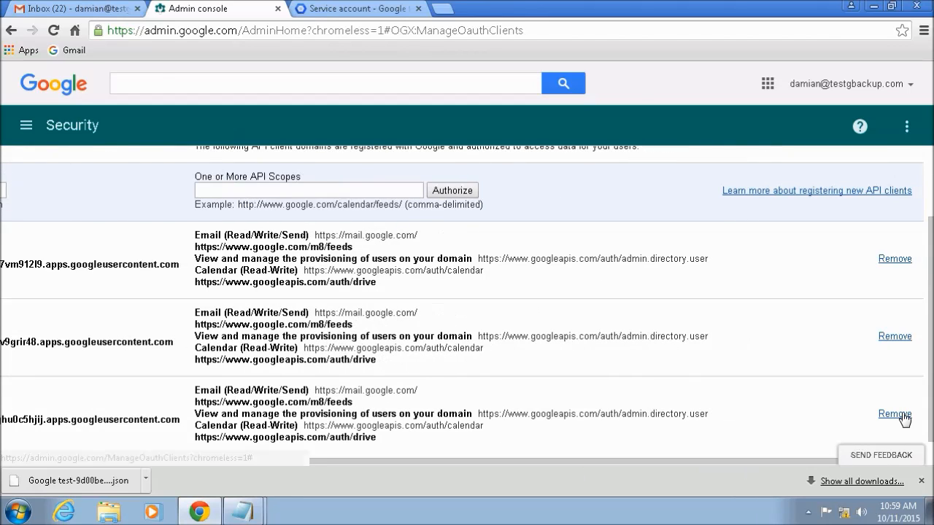
drag(815, 461, 569, 470)
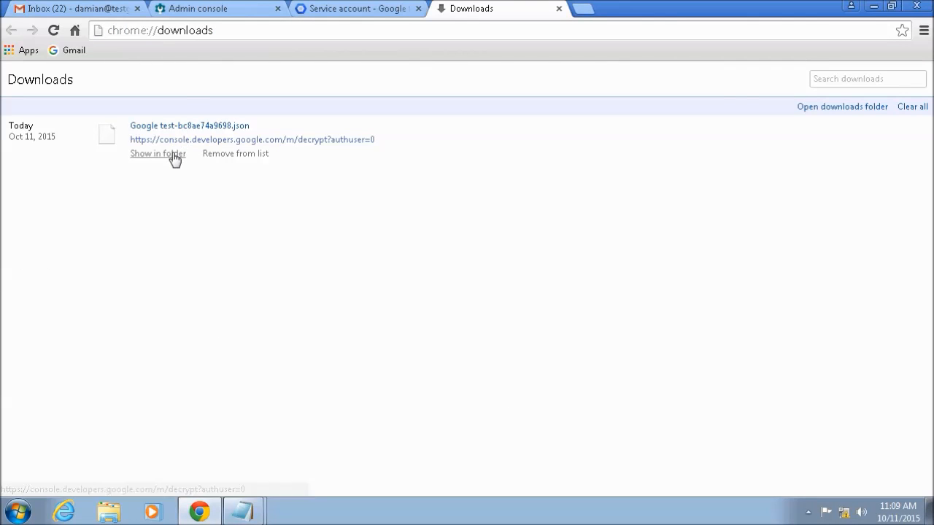
Step: Show the downloaded JSON key file in its folder, and close the folder window, the browser and the GooglBackup1 note
click(175, 159)
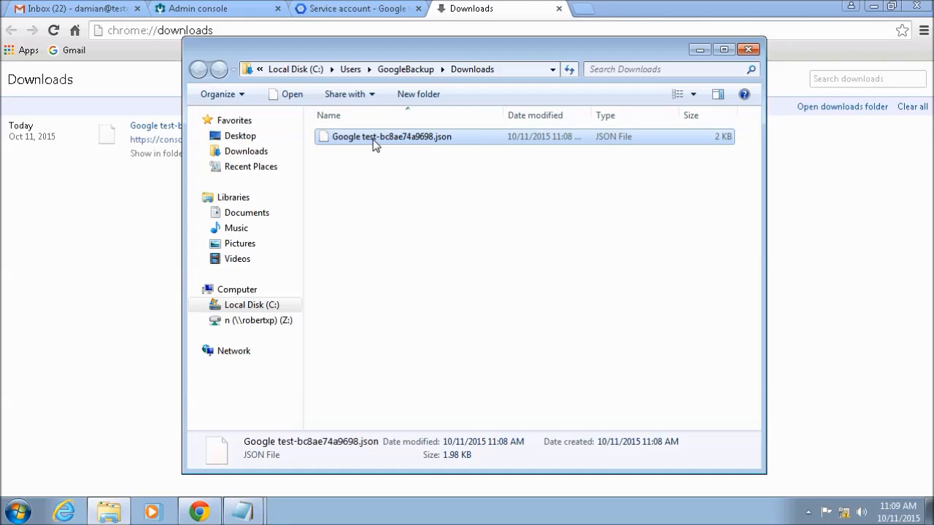
click(750, 50)
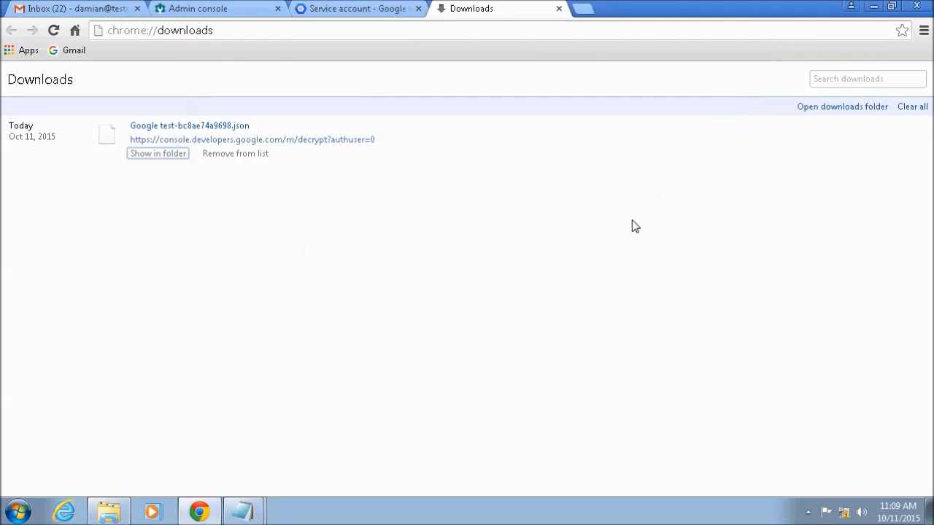
click(916, 5)
click(742, 159)
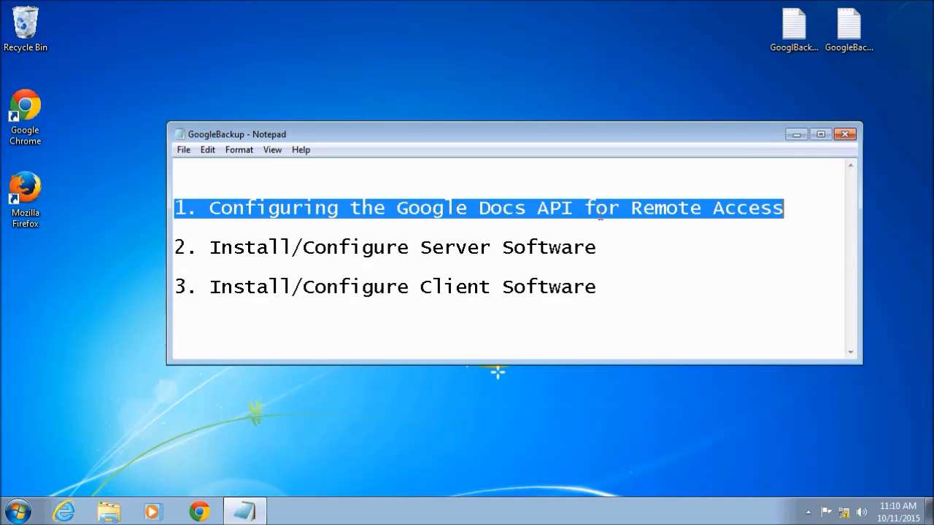
click(787, 213)
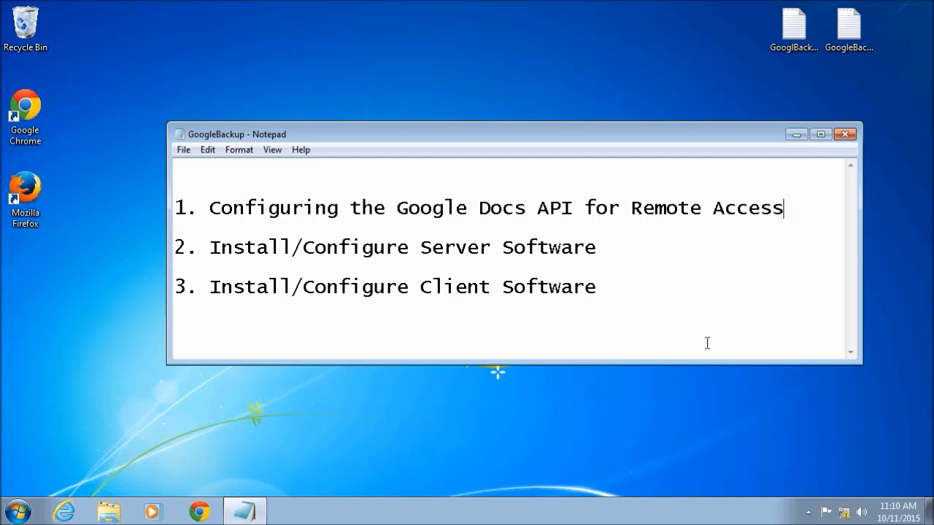